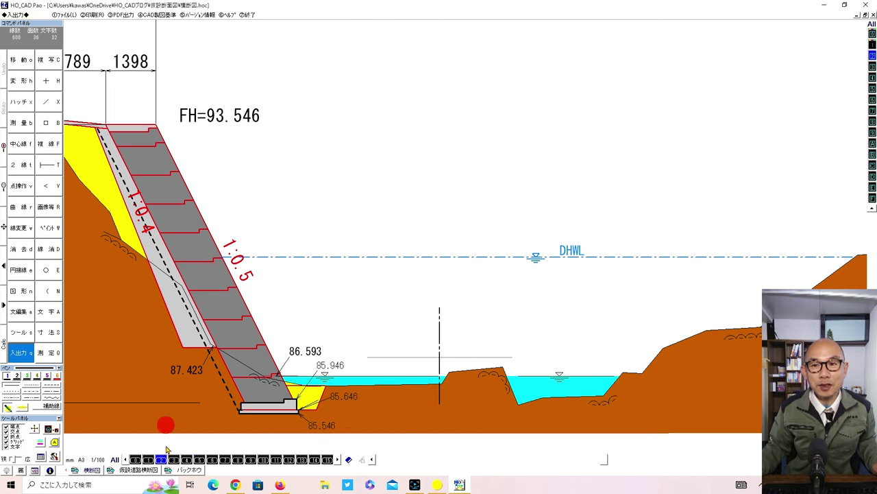
# Look over the construction-road and backhoe drawings, then return to the river cross-section.
pyautogui.click(141, 470)
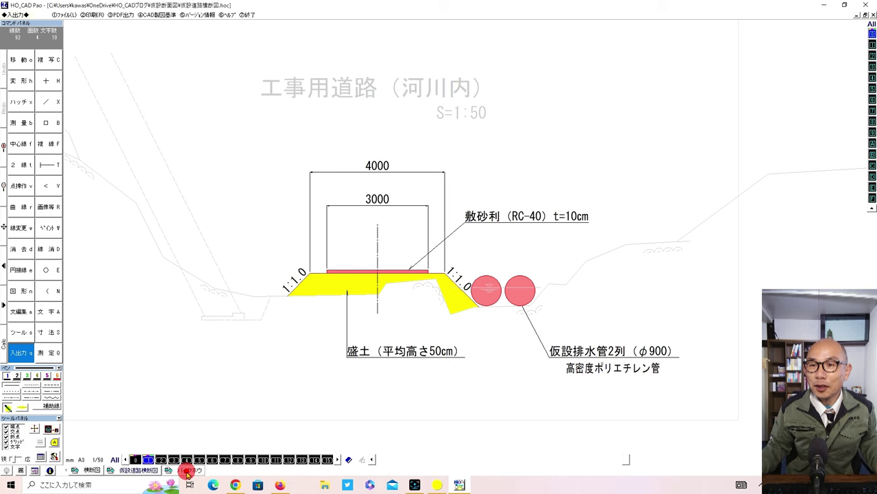
pyautogui.click(188, 469)
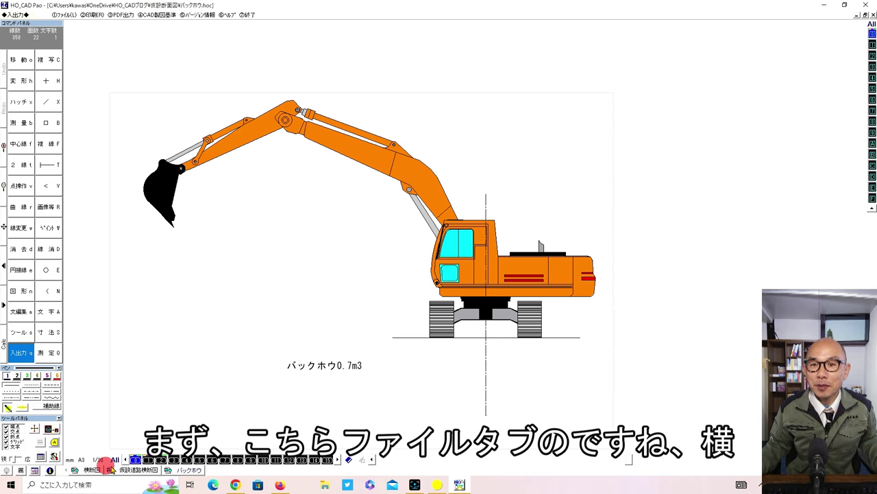
pyautogui.click(89, 470)
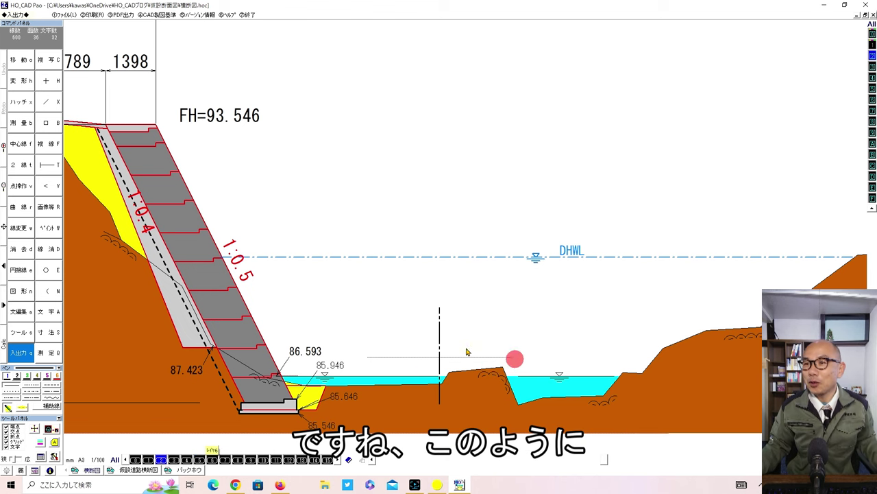
# Zoom around the river section, then display the 1:50 仮設道路横断図 construction-road drawing.
pyautogui.scroll(2, 438, 322)
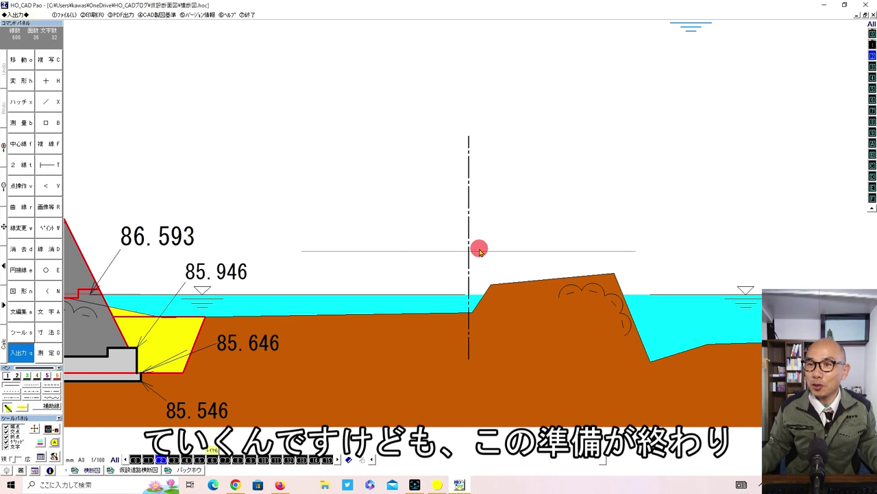
pyautogui.scroll(-2, 473, 251)
pyautogui.scroll(-1, 578, 185)
pyautogui.scroll(2, 569, 165)
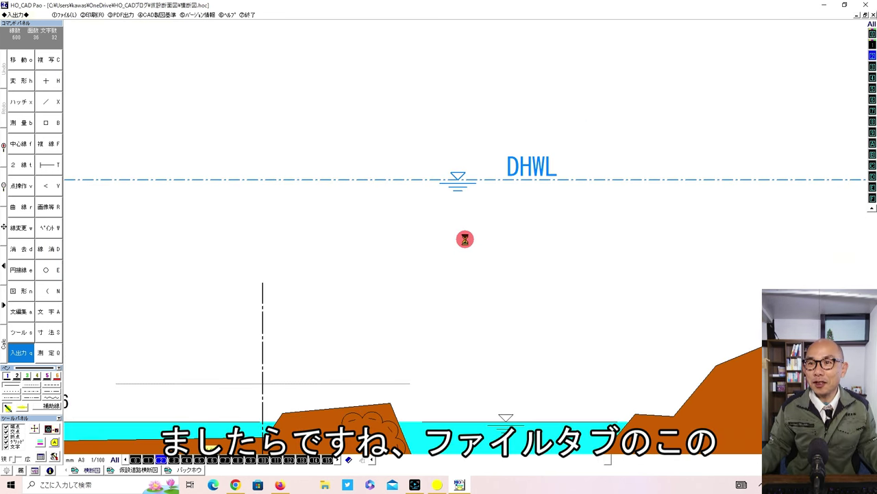
pyautogui.scroll(-2, 464, 240)
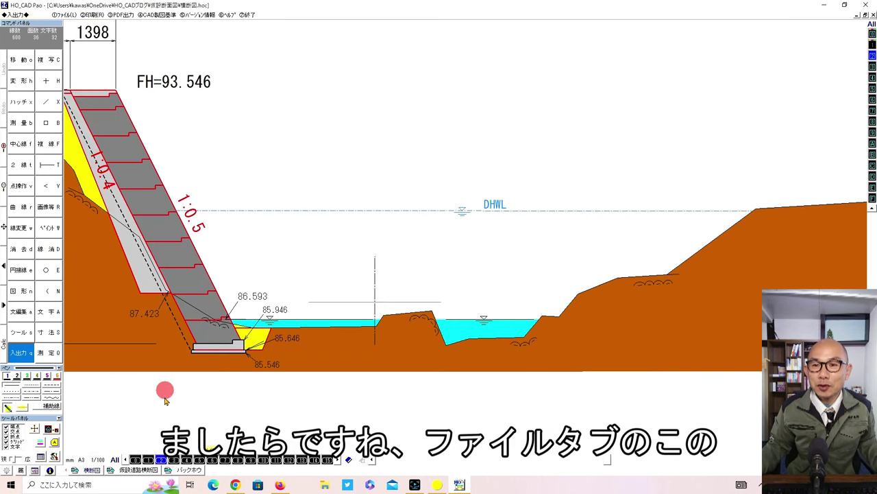
pyautogui.click(131, 472)
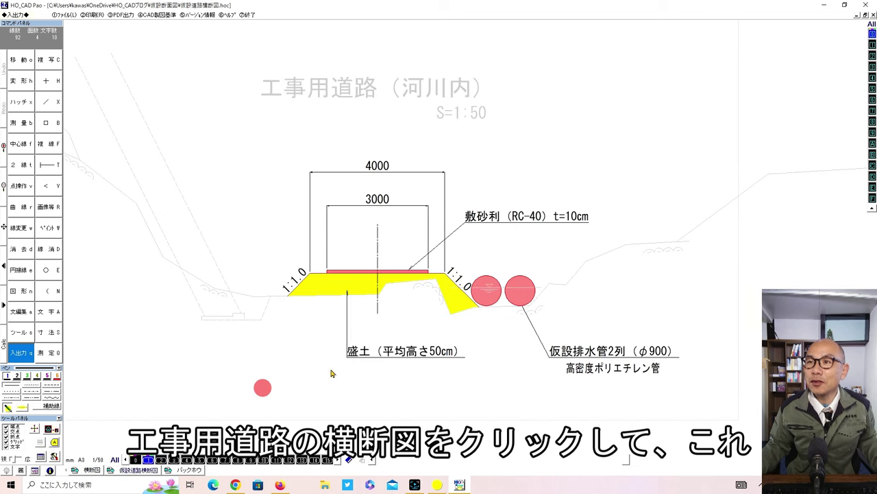
pyautogui.scroll(1, 457, 218)
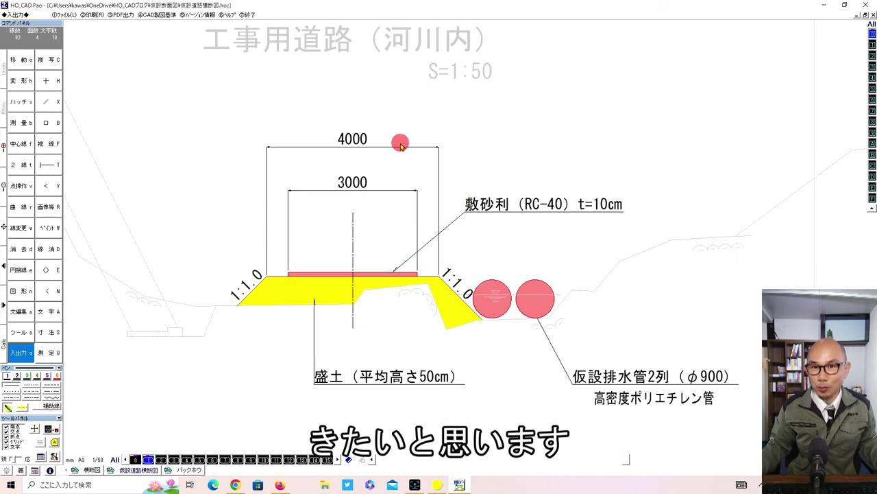
pyautogui.scroll(-1, 480, 223)
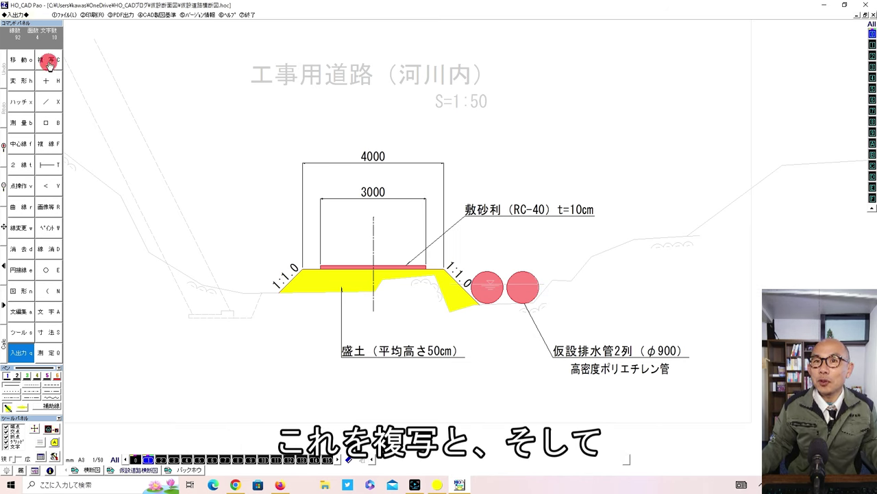
# Copy the full road section with 複写, based at the centreline–gravel-top intersection.
pyautogui.click(48, 62)
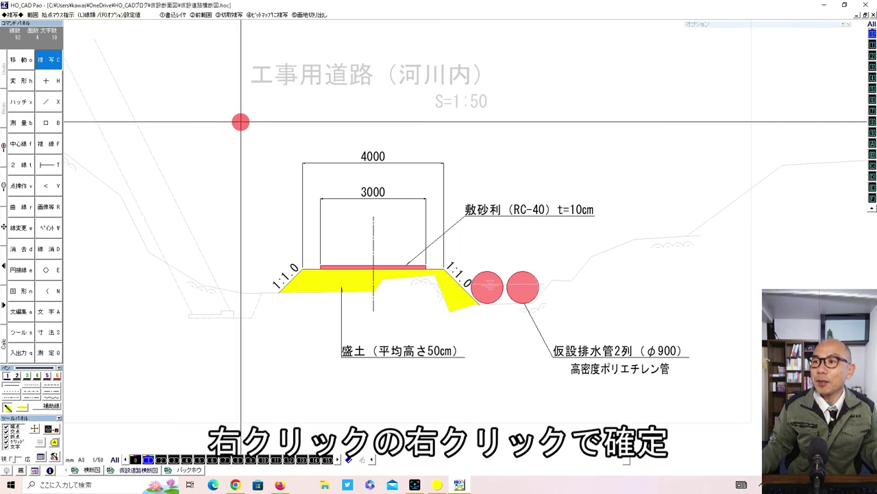
pyautogui.click(241, 122)
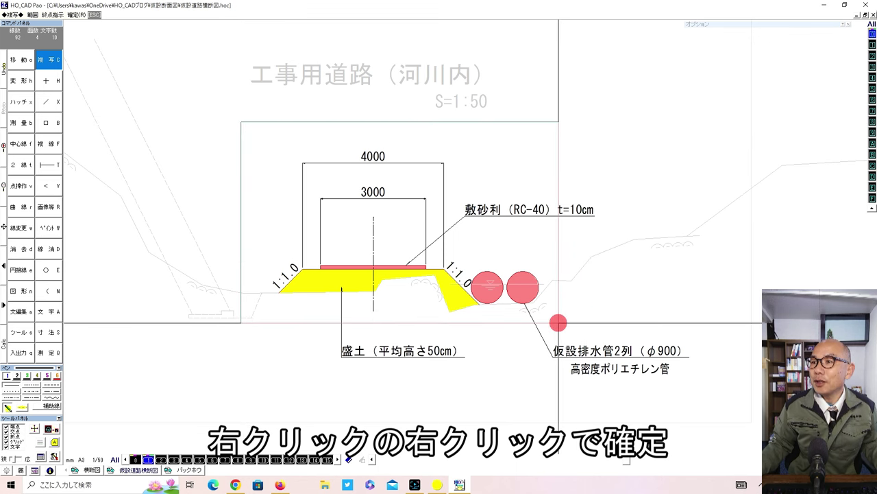
pyautogui.rightClick(559, 323)
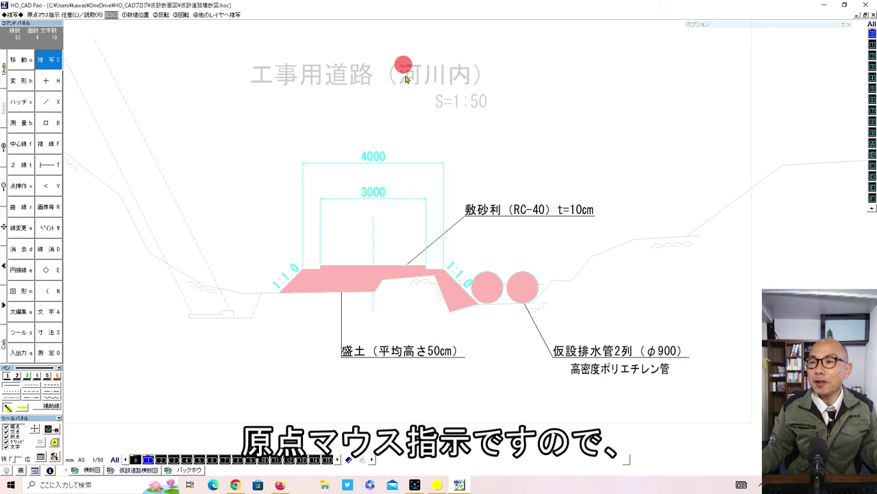
pyautogui.moveTo(335, 244); pyautogui.dragTo(421, 294, button='right')
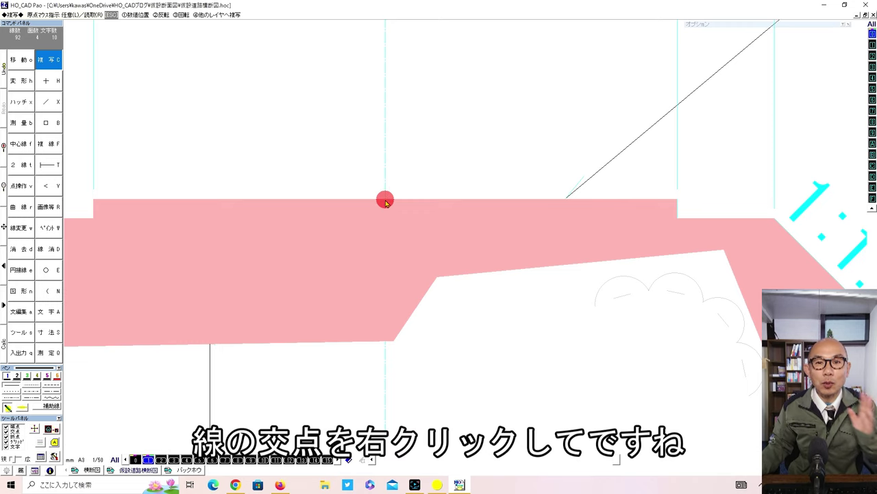
pyautogui.rightClick(385, 201)
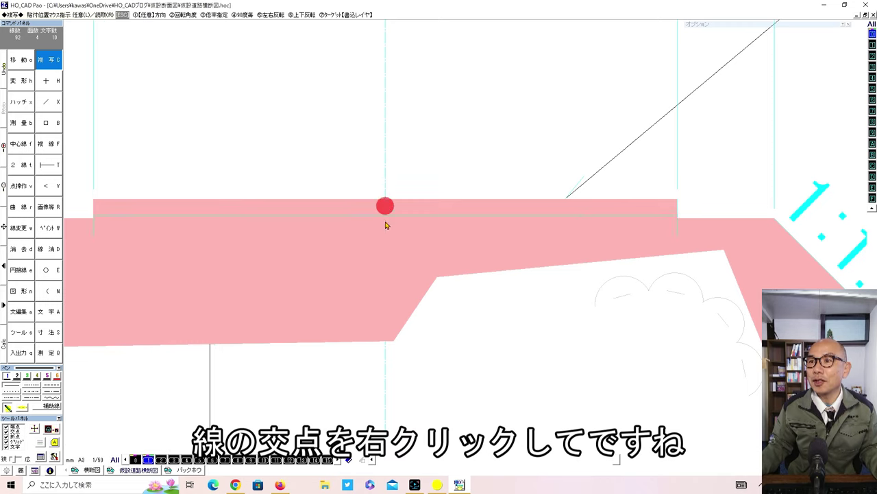
pyautogui.scroll(-3, 386, 224)
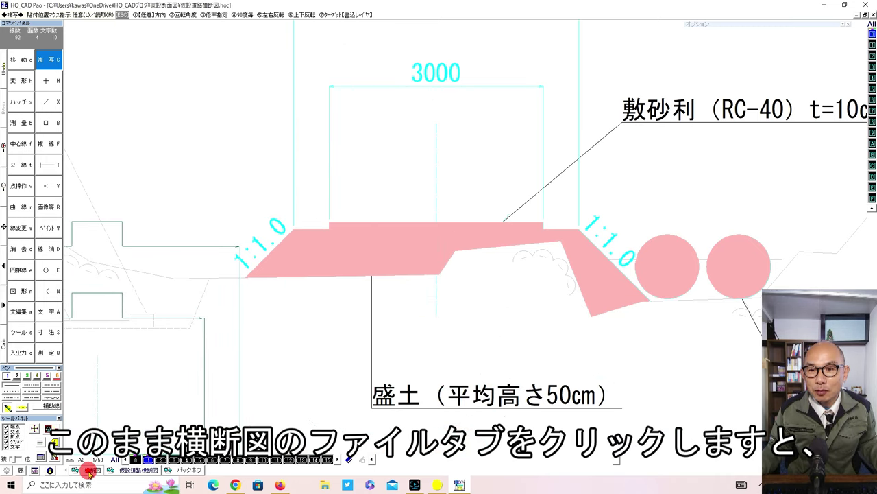
# Take the copied road into the 横断図 drawing and rescale it 1/50→1/100.
pyautogui.click(89, 471)
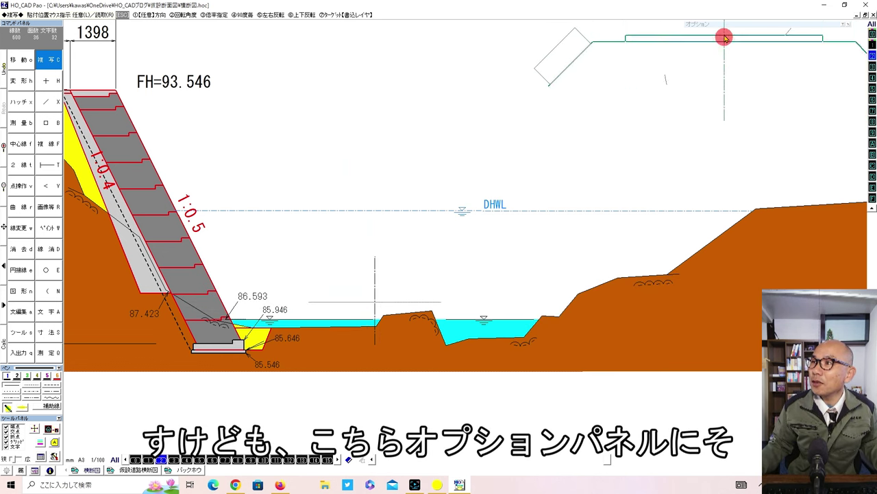
pyautogui.moveTo(727, 24)
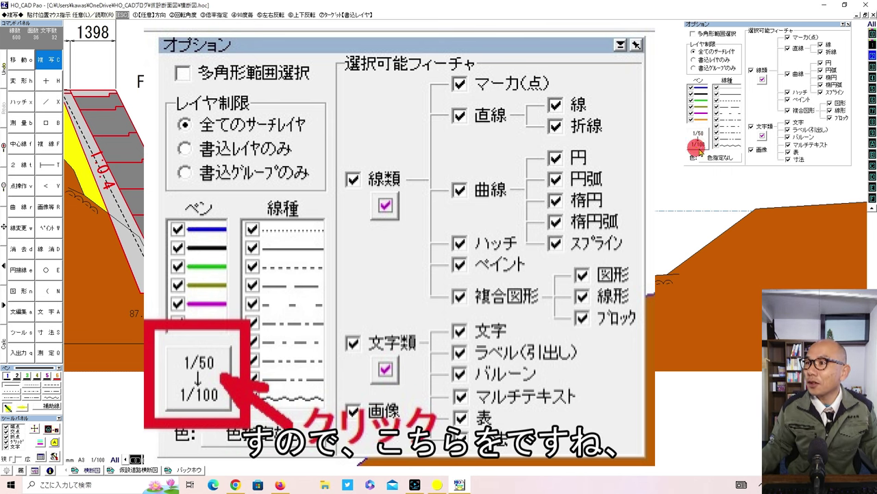
pyautogui.click(699, 149)
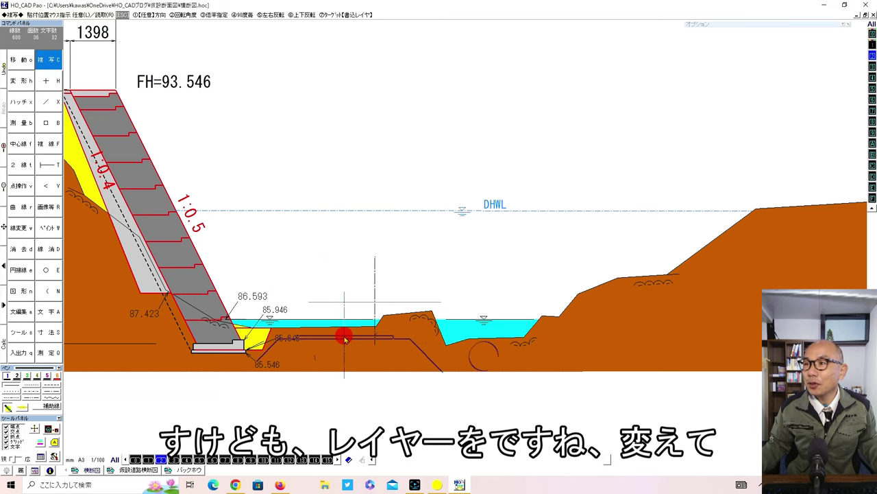
# Paste the road section onto layer 1, snapped to the channel centre-line intersection.
pyautogui.click(148, 459)
pyautogui.click(229, 415)
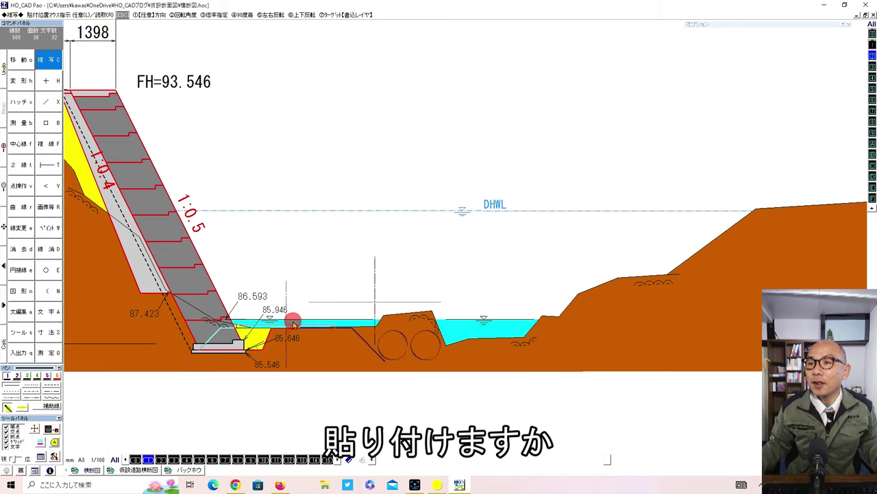
pyautogui.scroll(3, 456, 347)
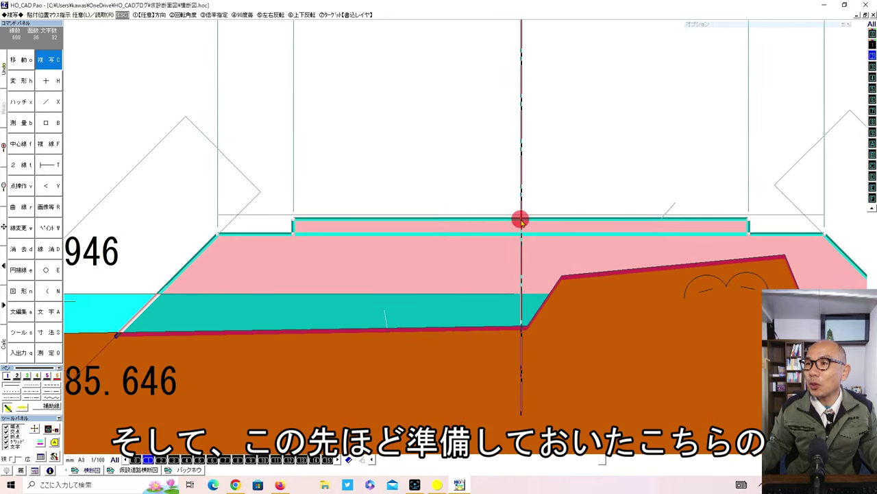
pyautogui.rightClick(521, 220)
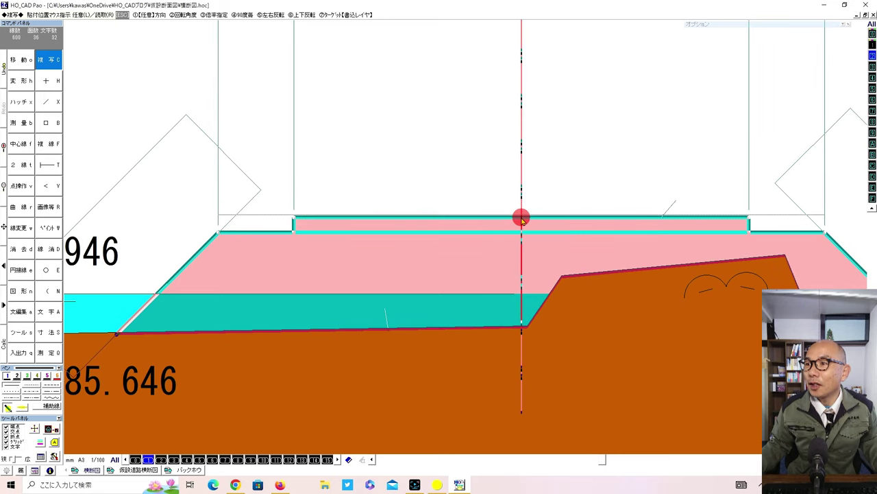
pyautogui.rightClick(521, 219)
pyautogui.scroll(-3, 528, 233)
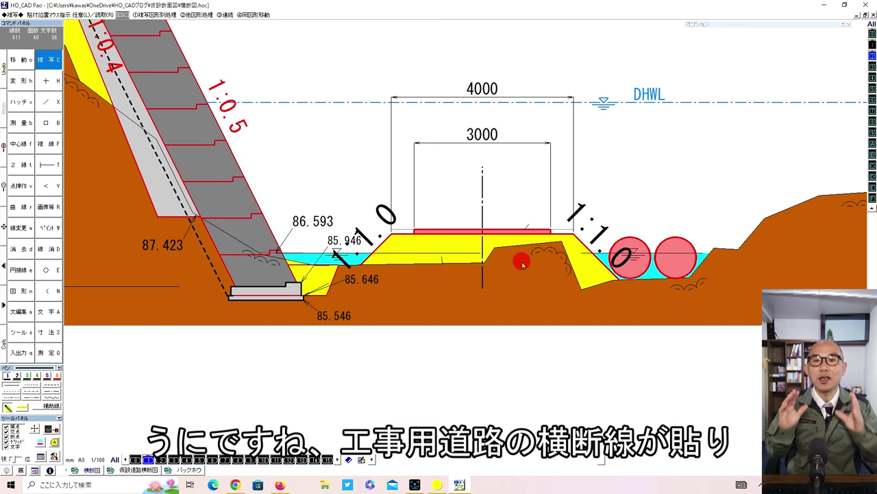
pyautogui.scroll(-1, 480, 274)
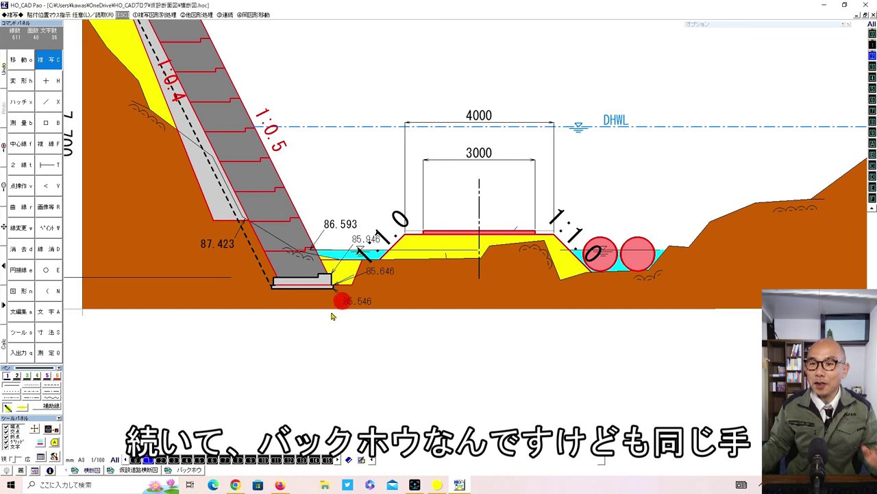
# In the backhoe drawing, copy the backhoe 0.7m3 based at its centreline–track-bottom intersection.
pyautogui.click(192, 471)
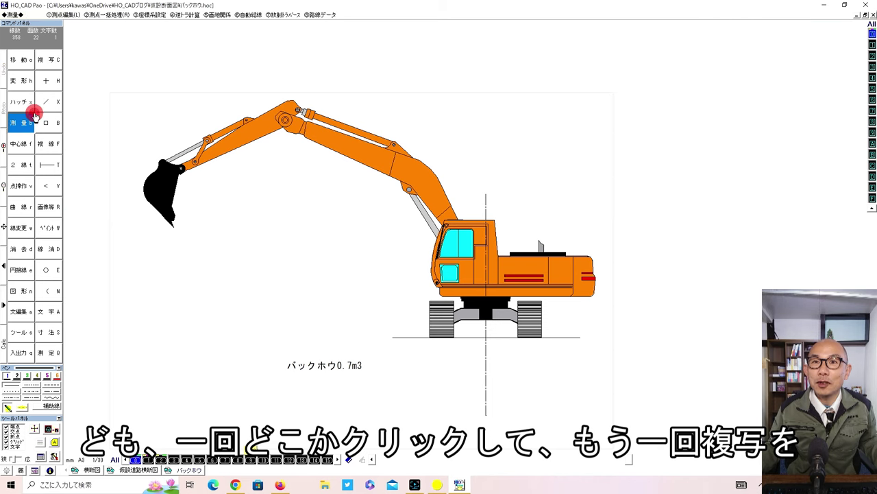
pyautogui.click(21, 123)
pyautogui.click(50, 62)
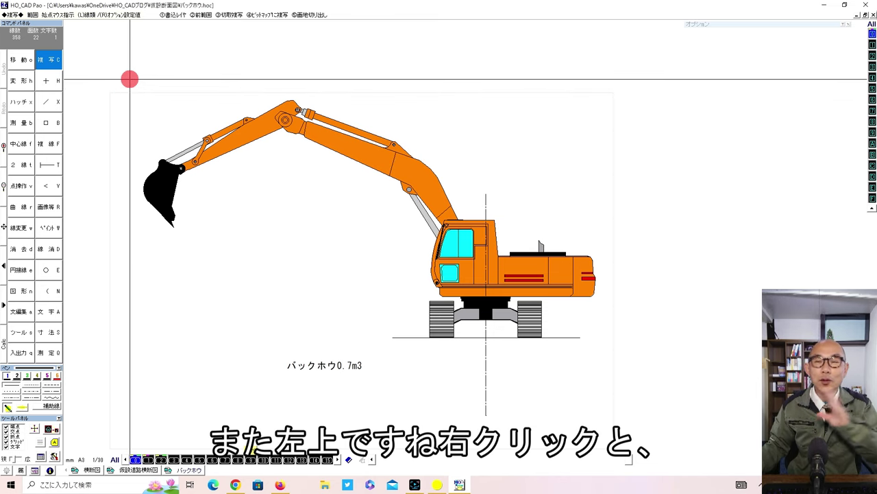
pyautogui.rightClick(130, 79)
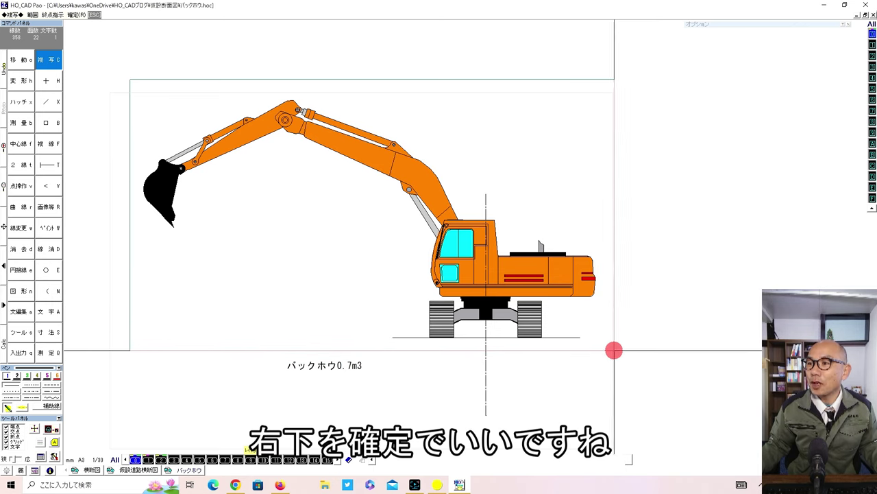
pyautogui.rightClick(610, 349)
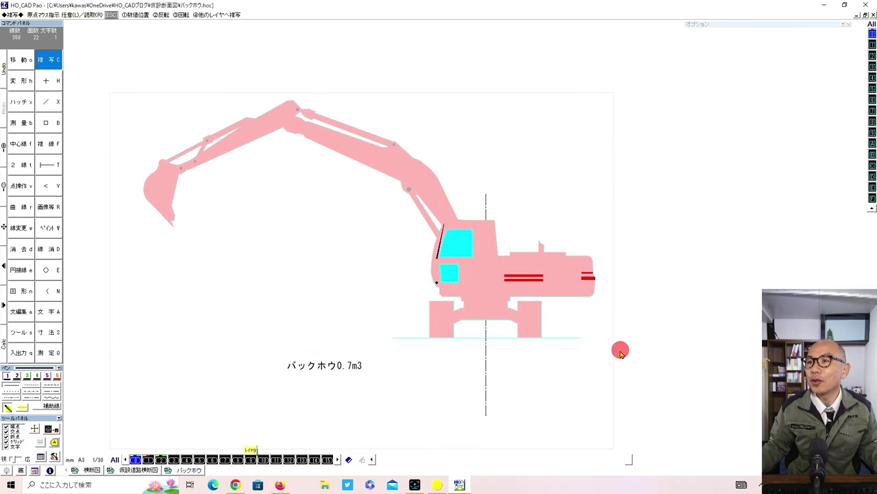
pyautogui.scroll(5, 505, 355)
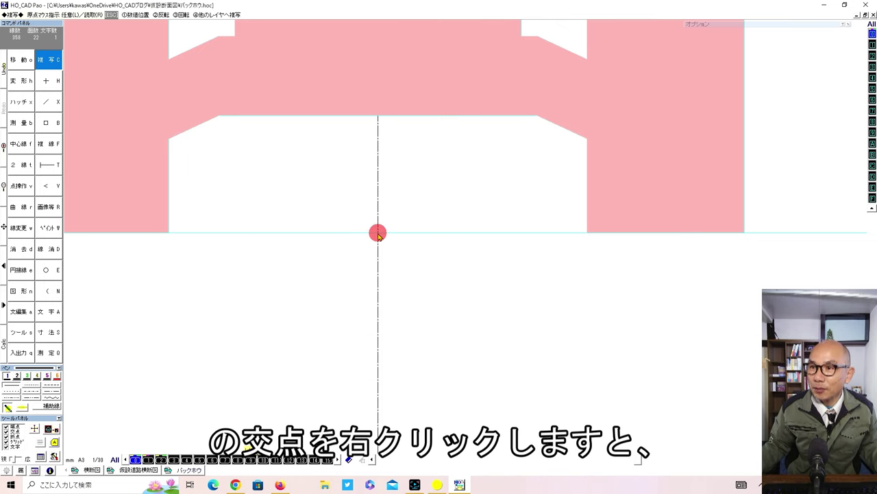
pyautogui.rightClick(378, 233)
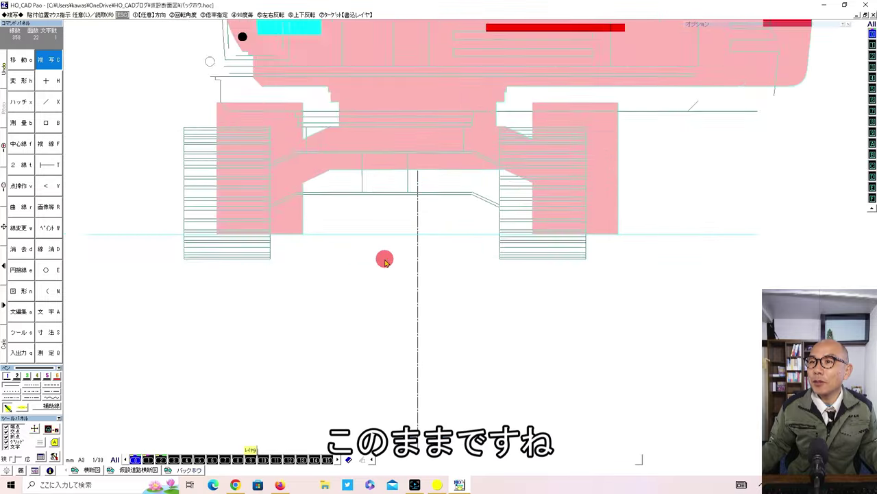
pyautogui.scroll(-2, 385, 260)
pyautogui.scroll(-2, 385, 264)
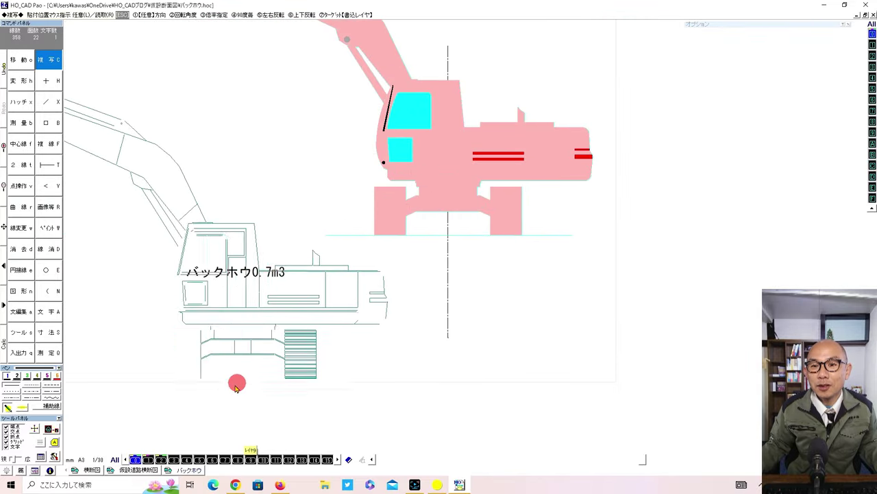
# Return to 横断図 and rescale the copied backhoe 1/30→1/100 from the Options panel.
pyautogui.click(85, 471)
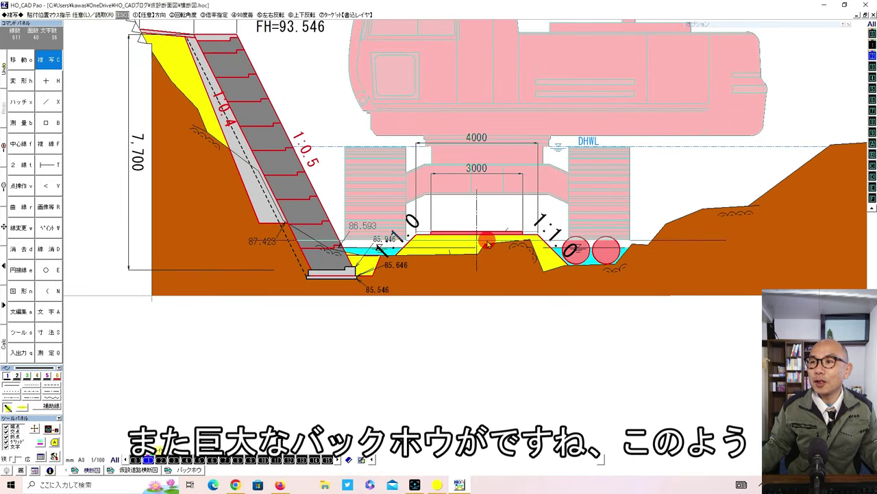
pyautogui.scroll(2, 456, 250)
pyautogui.scroll(-1, 459, 246)
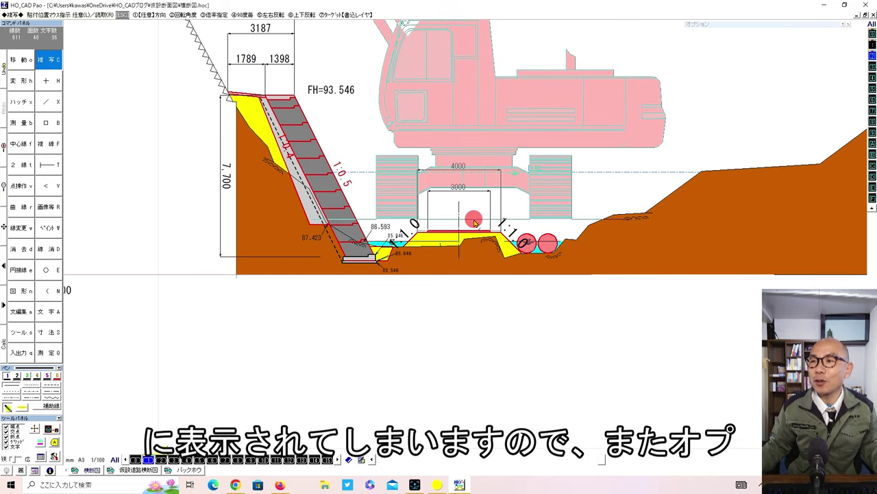
pyautogui.scroll(2, 514, 209)
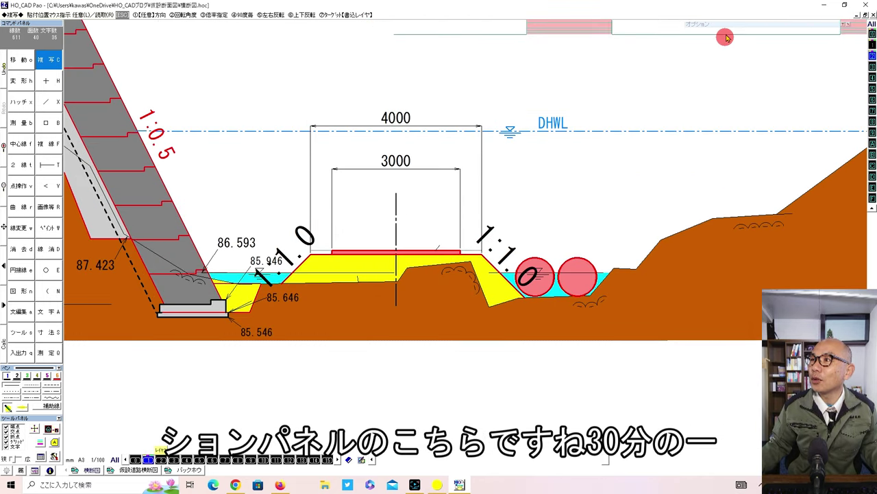
pyautogui.click(727, 29)
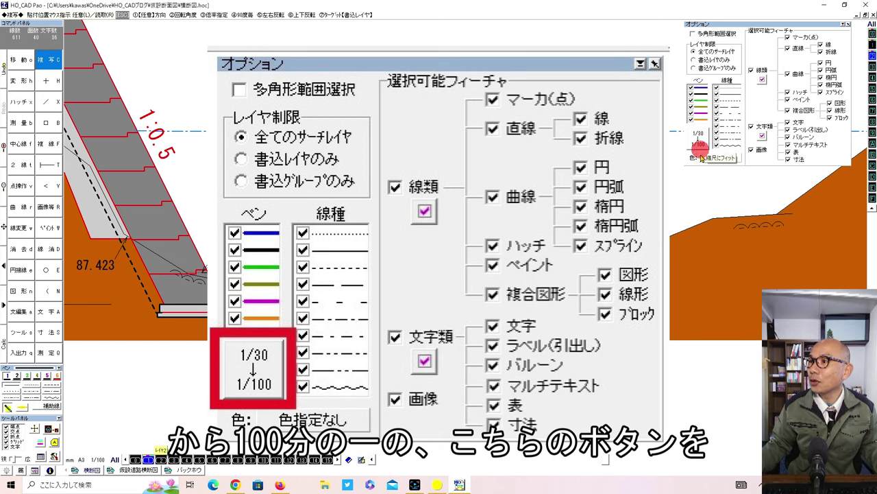
pyautogui.click(698, 139)
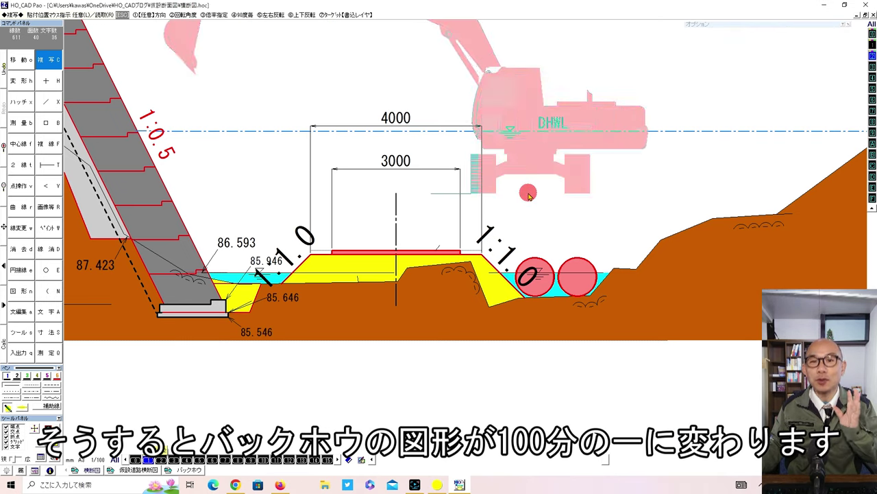
# Paste the backhoe on layer 2 at the road centreline on top of the gravel.
pyautogui.click(160, 460)
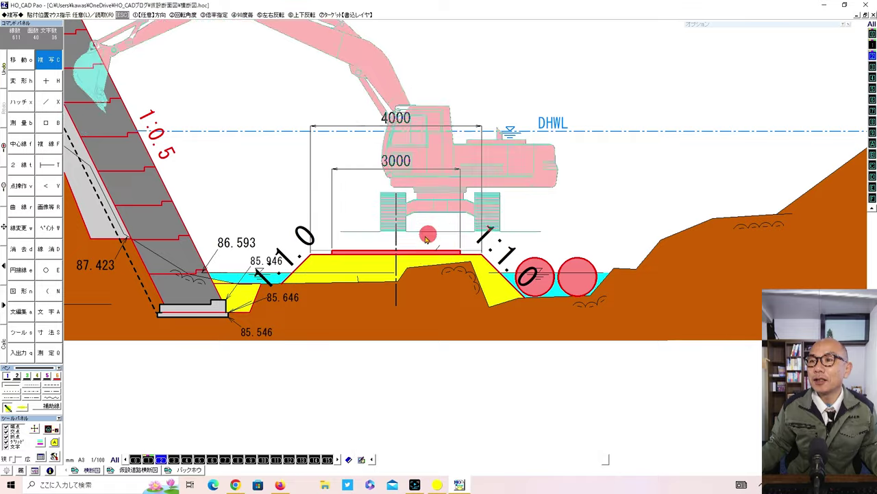
pyautogui.scroll(5, 392, 245)
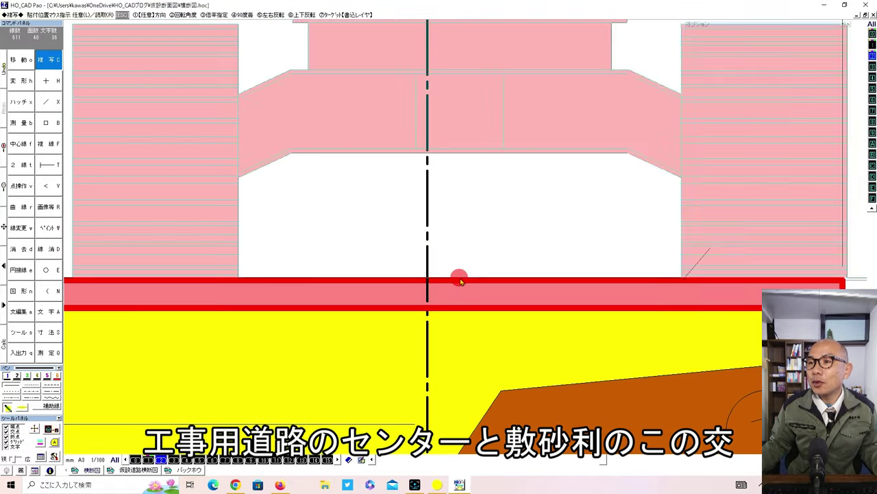
pyautogui.scroll(-2, 438, 249)
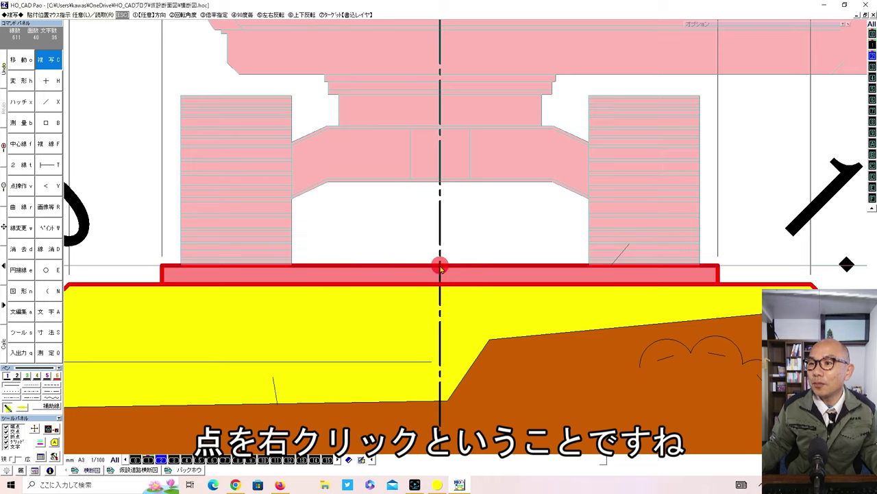
pyautogui.rightClick(440, 266)
pyautogui.scroll(-3, 531, 248)
pyautogui.scroll(-1, 552, 248)
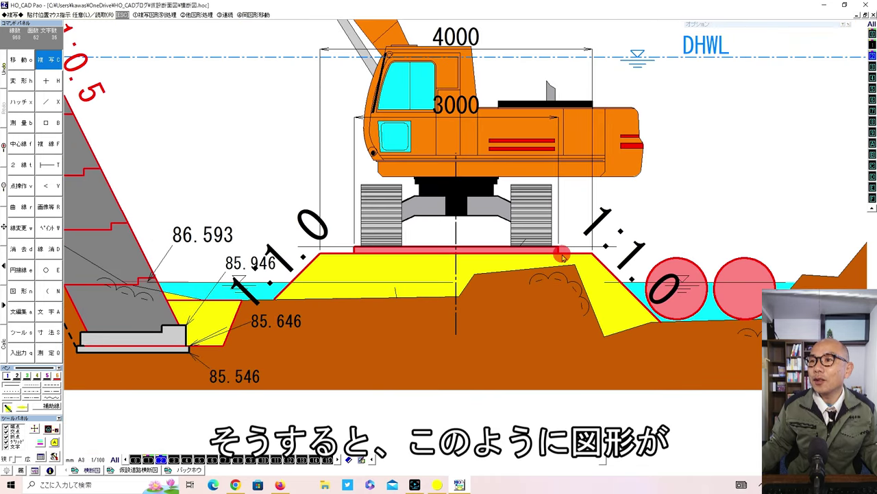
pyautogui.scroll(-2, 565, 247)
pyautogui.scroll(-1, 576, 237)
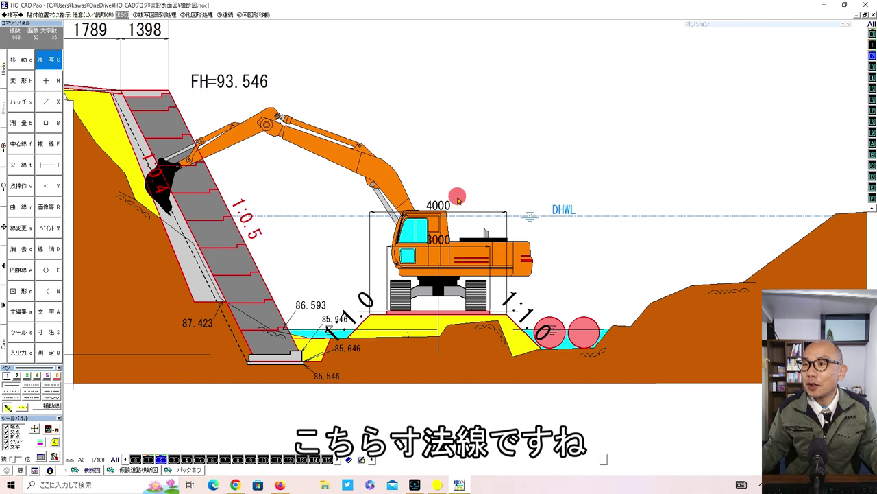
# Using 寸法編集, move the 4000 and 3000 width dimensions below the road section.
pyautogui.click(50, 332)
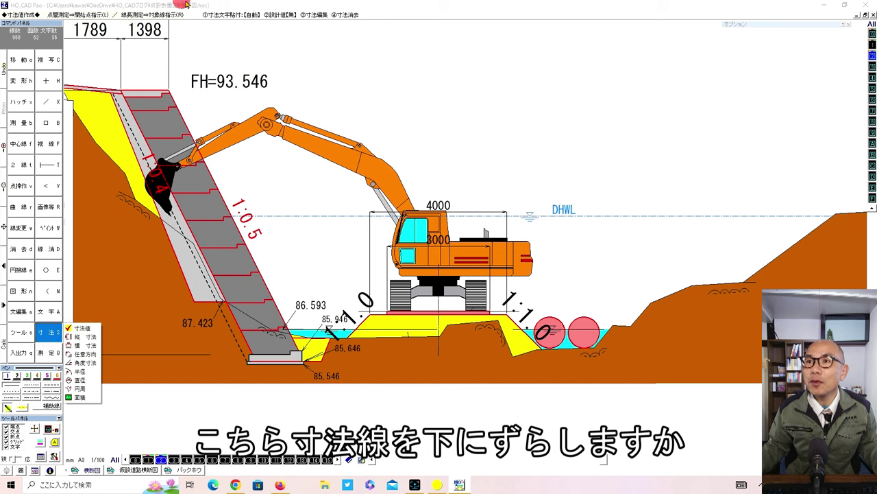
pyautogui.click(322, 16)
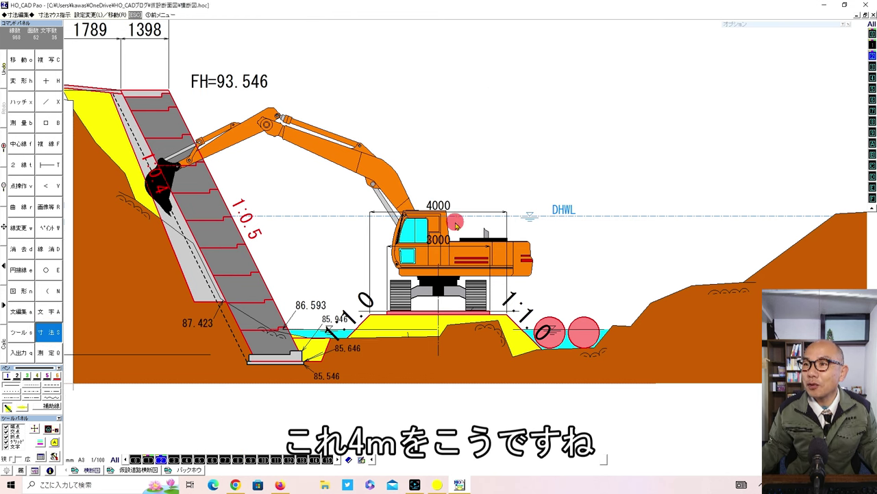
pyautogui.click(442, 206)
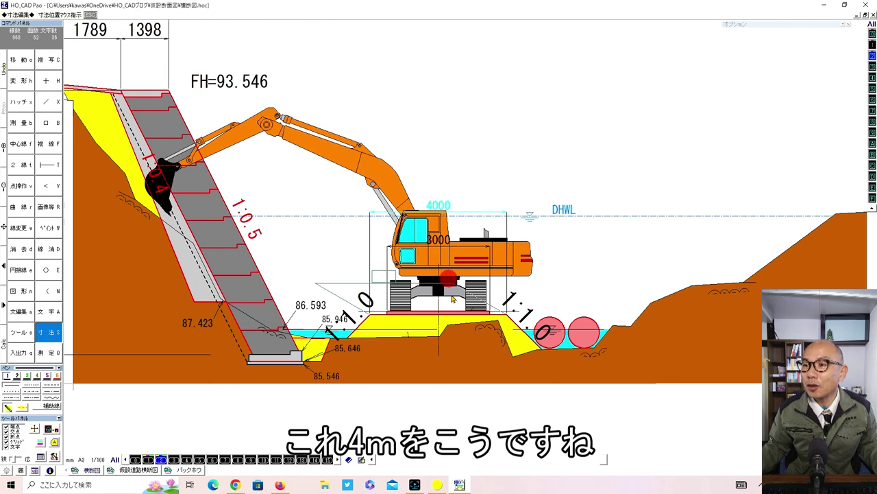
pyautogui.click(497, 419)
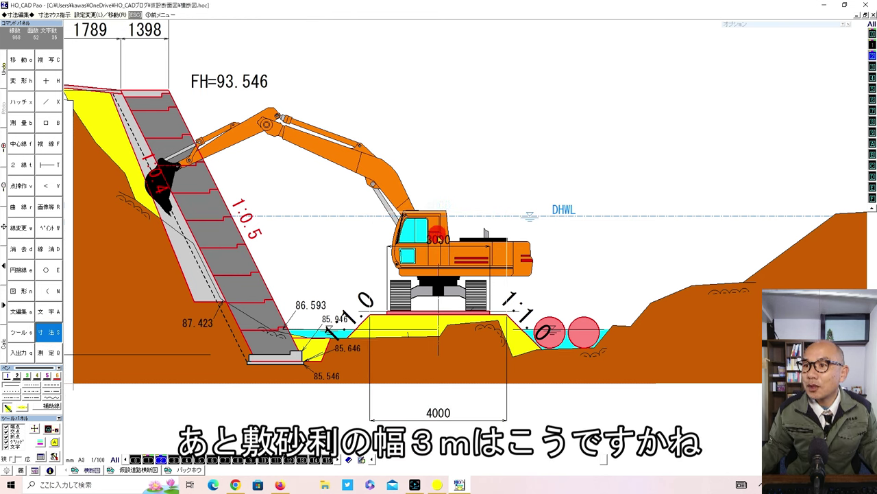
pyautogui.click(437, 237)
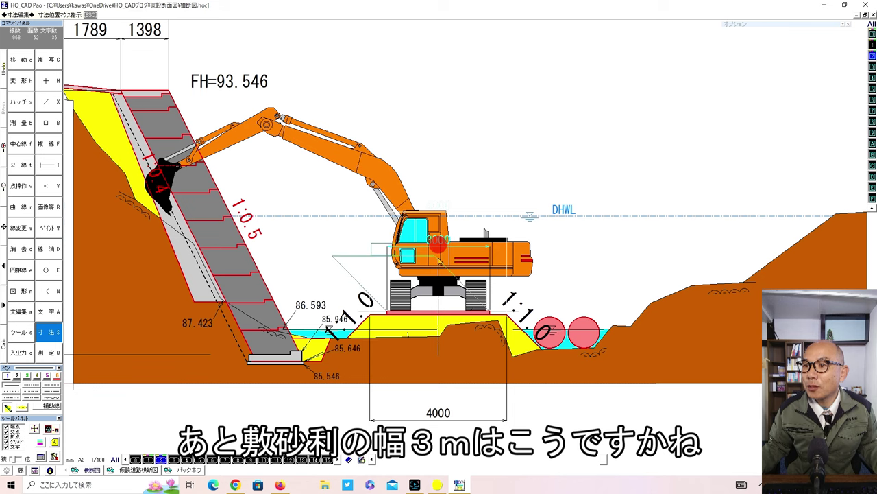
pyautogui.click(490, 404)
pyautogui.scroll(-1, 490, 403)
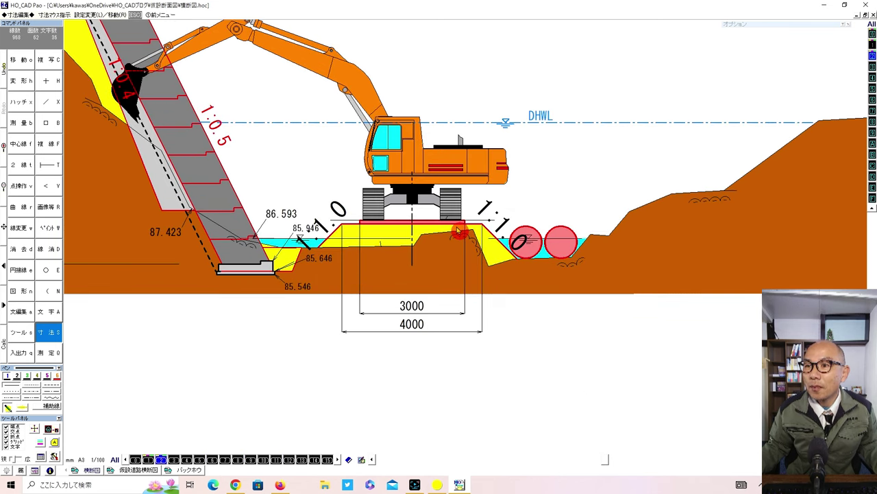
pyautogui.scroll(1, 465, 240)
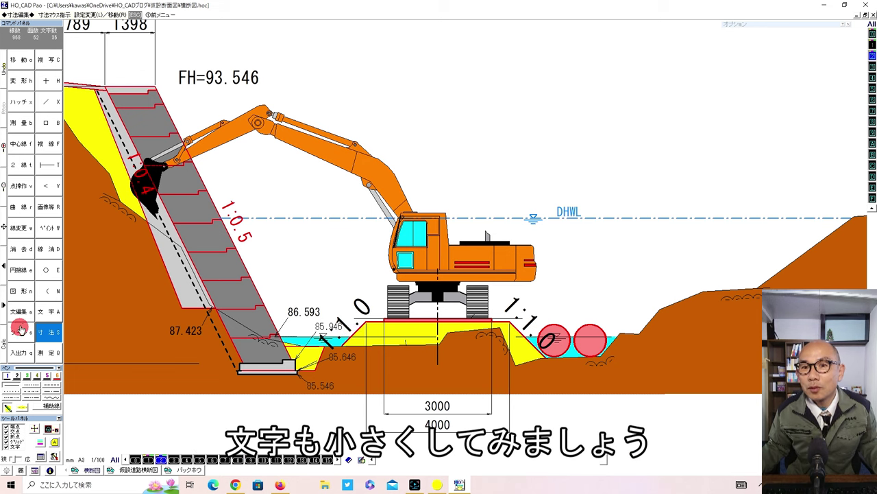
# Shrink the cross-section's labels and numbers with 文編集 > 文字一括処理.
pyautogui.click(20, 312)
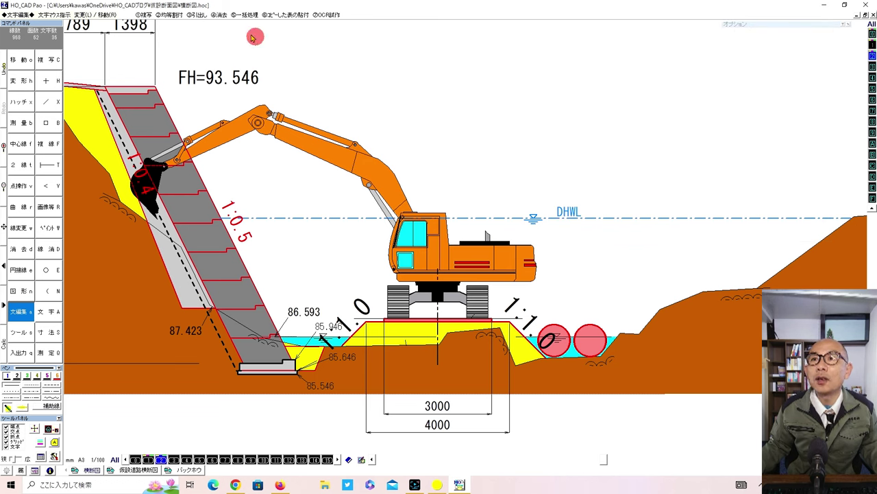
pyautogui.click(241, 15)
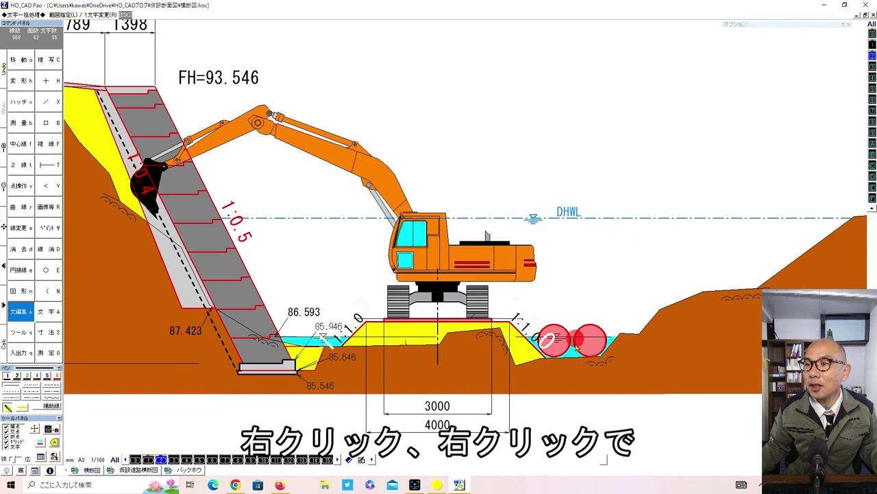
pyautogui.rightClick(578, 348)
pyautogui.rightClick(363, 130)
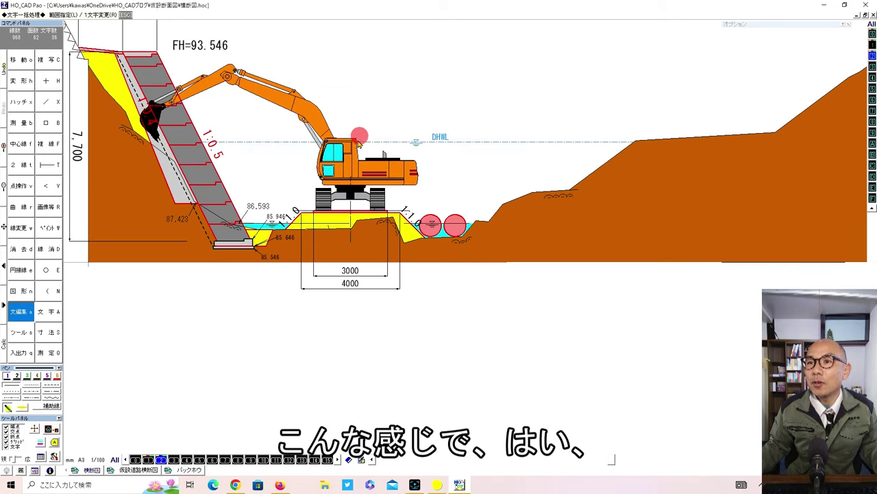
pyautogui.scroll(1, 358, 142)
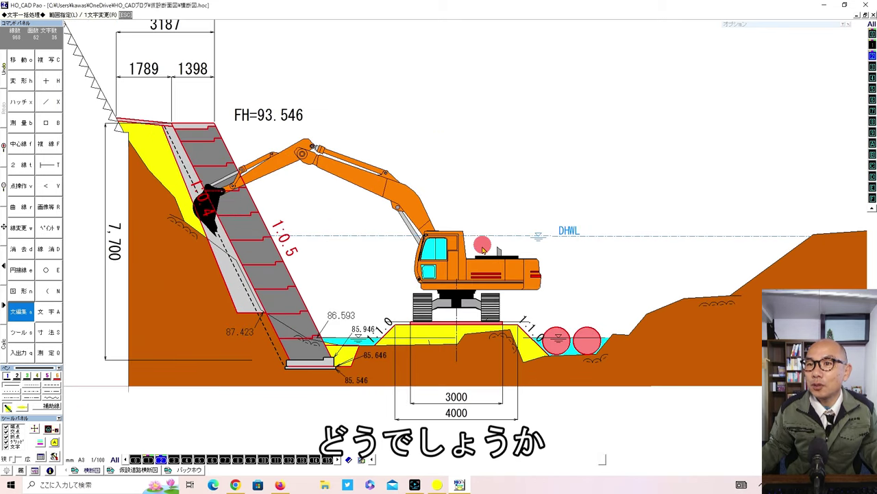
pyautogui.scroll(1, 458, 266)
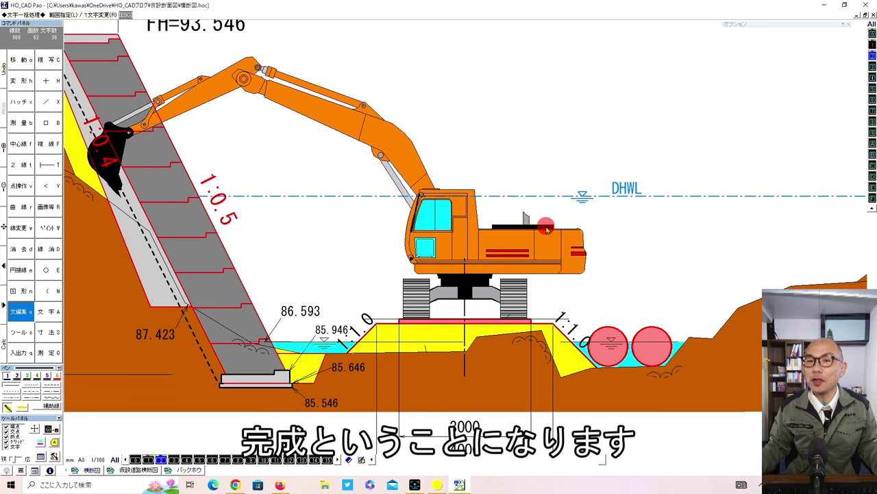
pyautogui.scroll(-1, 547, 229)
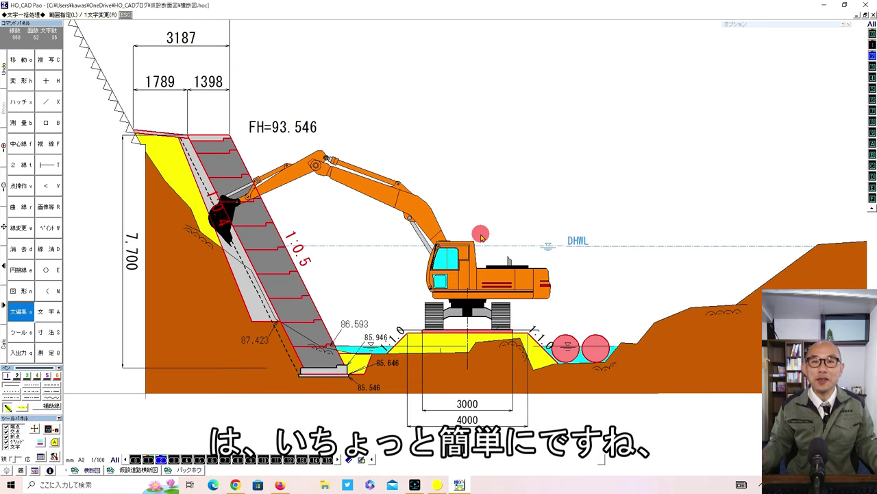